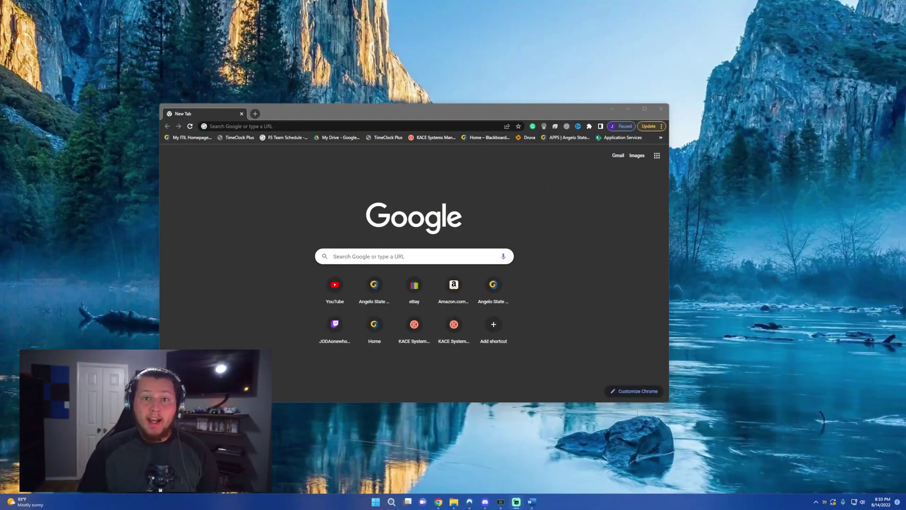
- Search the web for "curse forge" and open the CurseForge download page
key(ctrl+l)
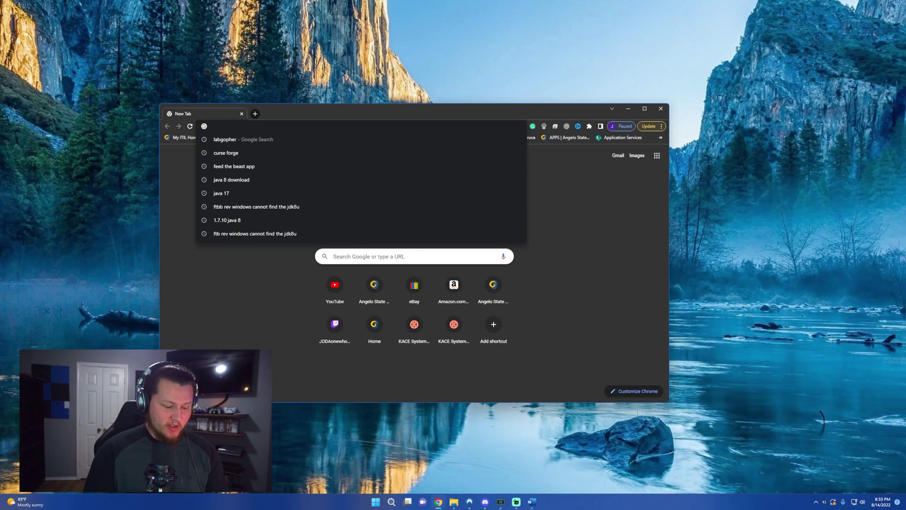
key(Down)
key(Down)
key(Return)
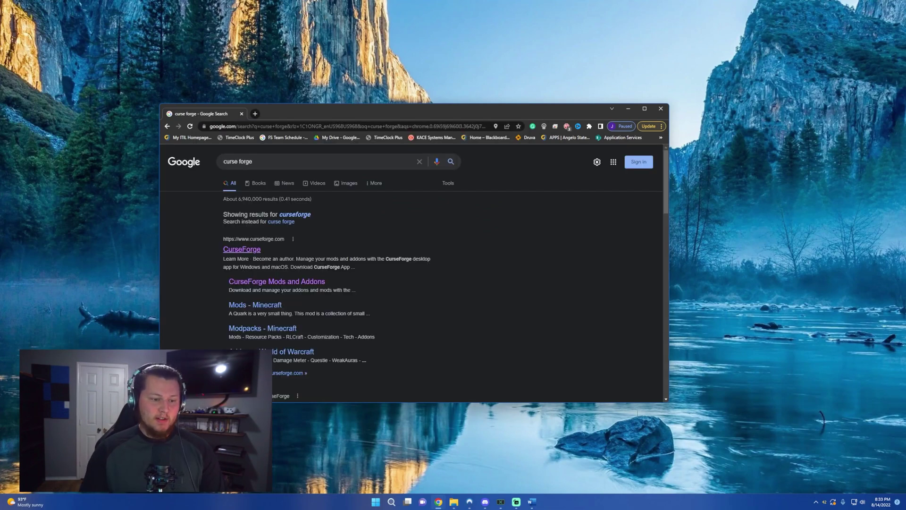
click(242, 250)
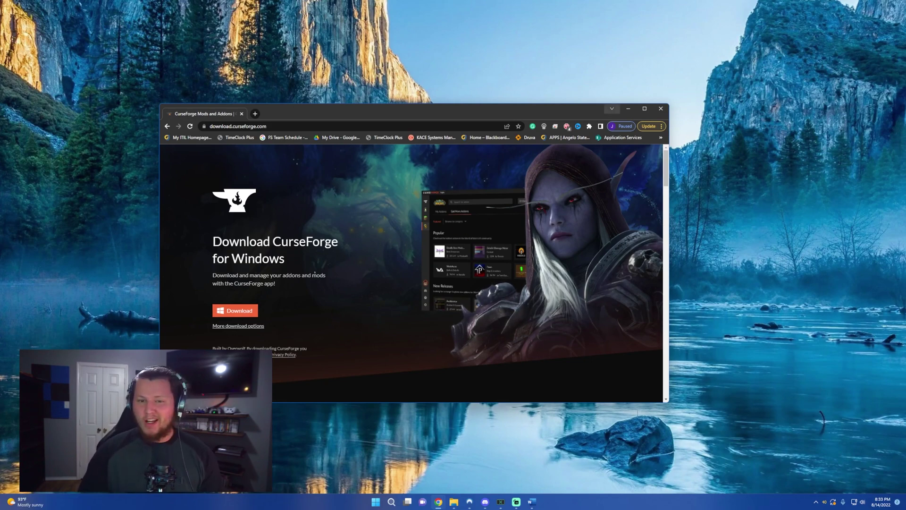
- Launch the CurseForge desktop app and open its catalogue of Minecraft modpacks
key(super+d)
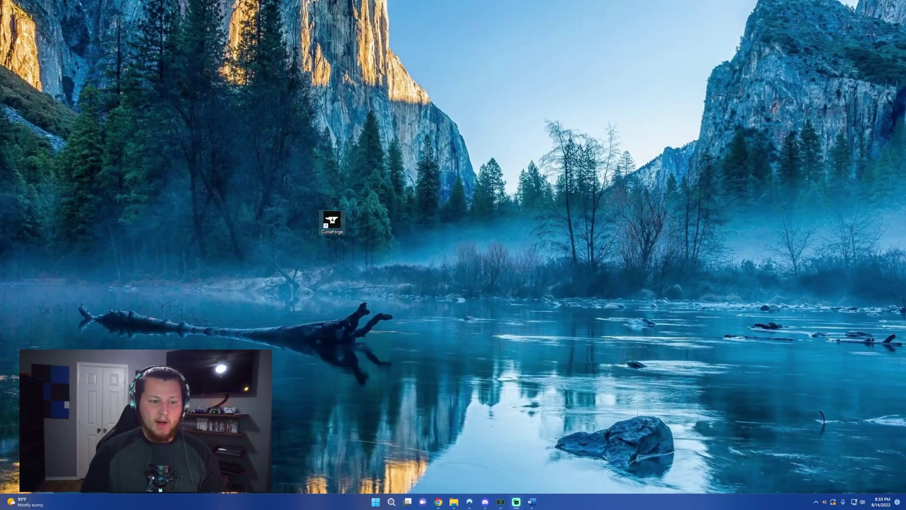
double_click(332, 221)
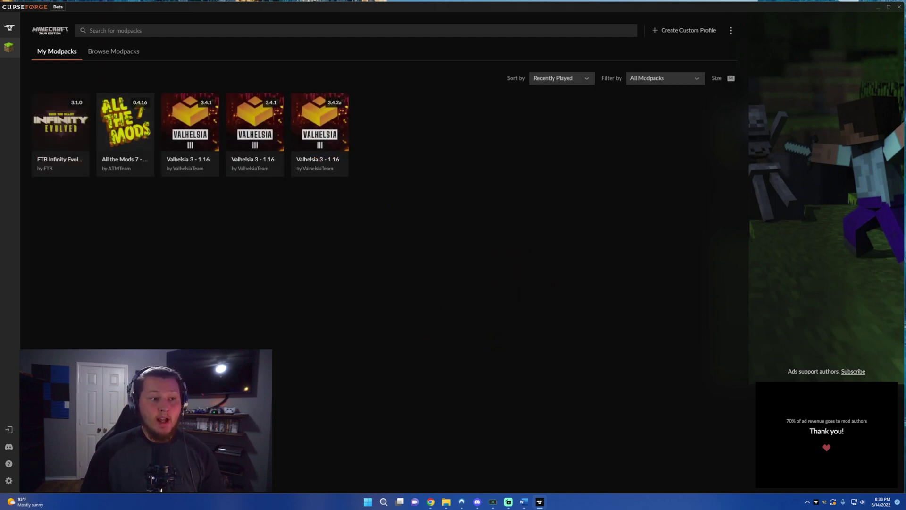
click(113, 51)
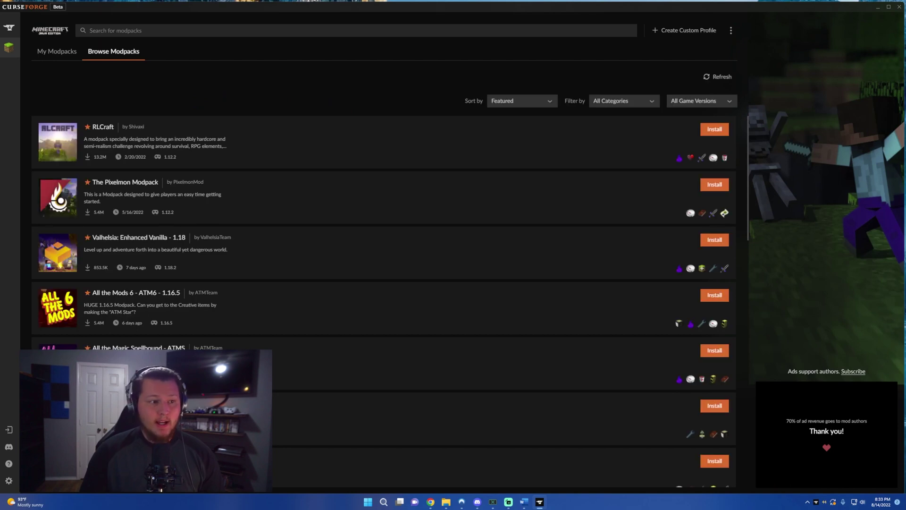
- Search the modpacks for "val" and download the server pack of Valhelsia 3 - 1.16
text(val)
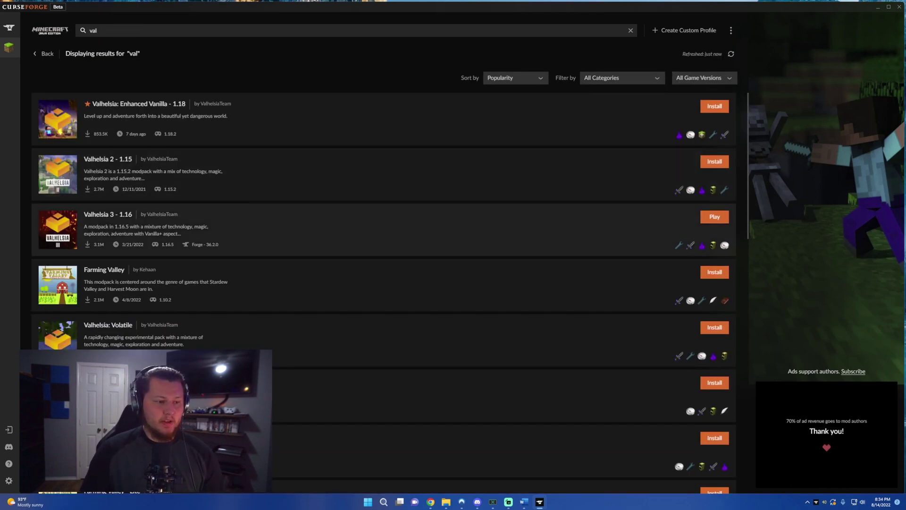
key(Return)
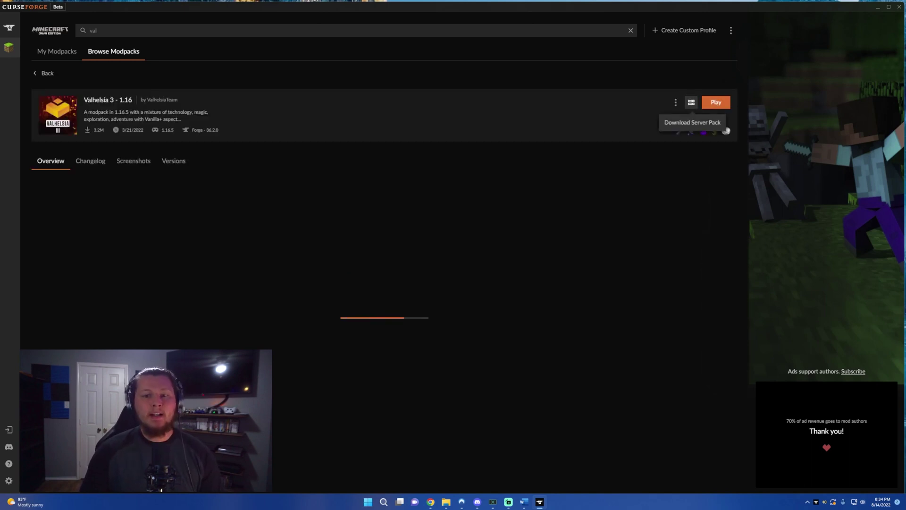
click(692, 102)
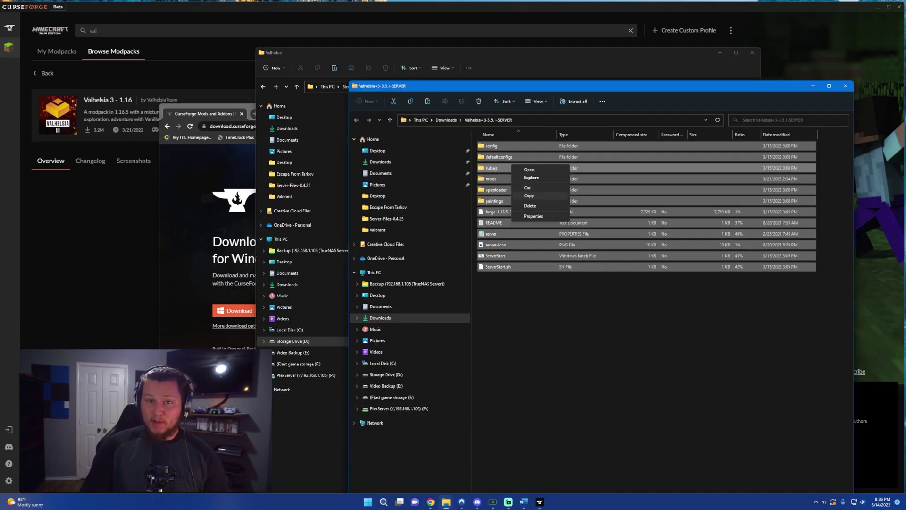
- Copy all files and folders from the downloaded Valhelsia 3 server archive into the Valhelsia folder under Minecraft Server on drive D
click(529, 196)
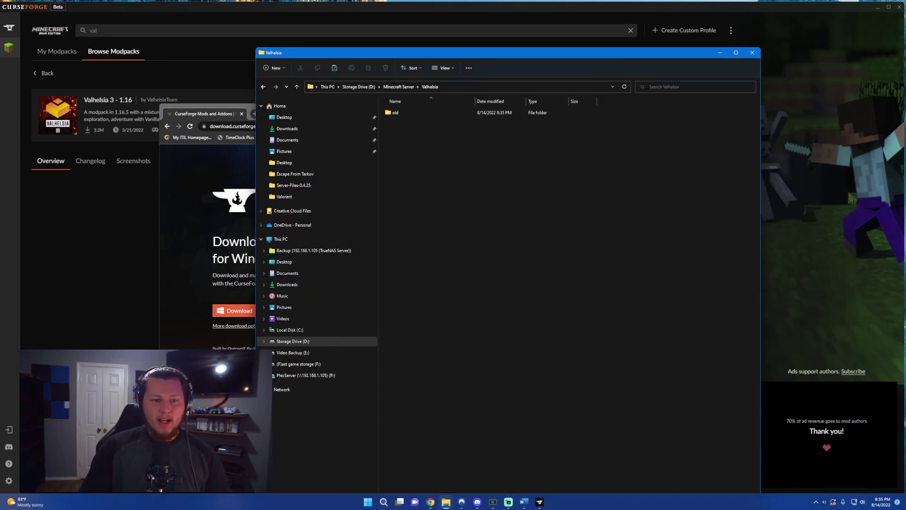
right_click(491, 202)
key(Escape)
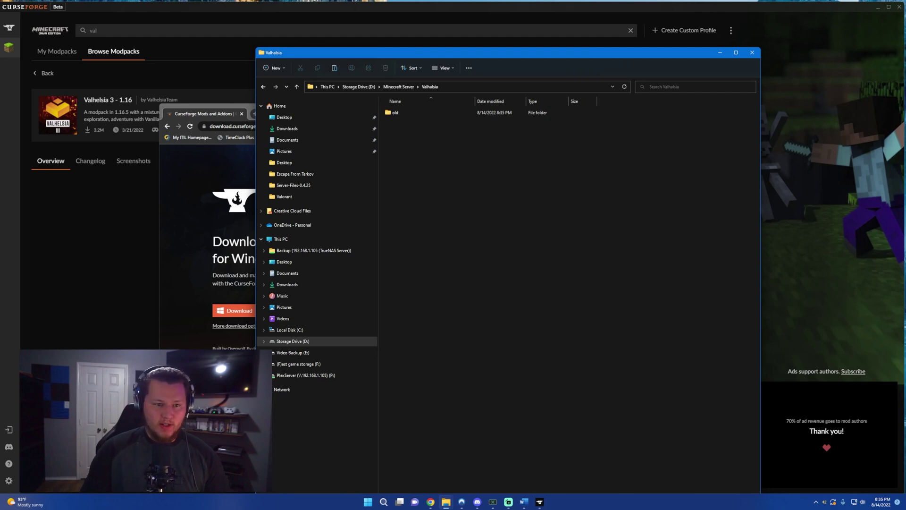
key(ctrl+v)
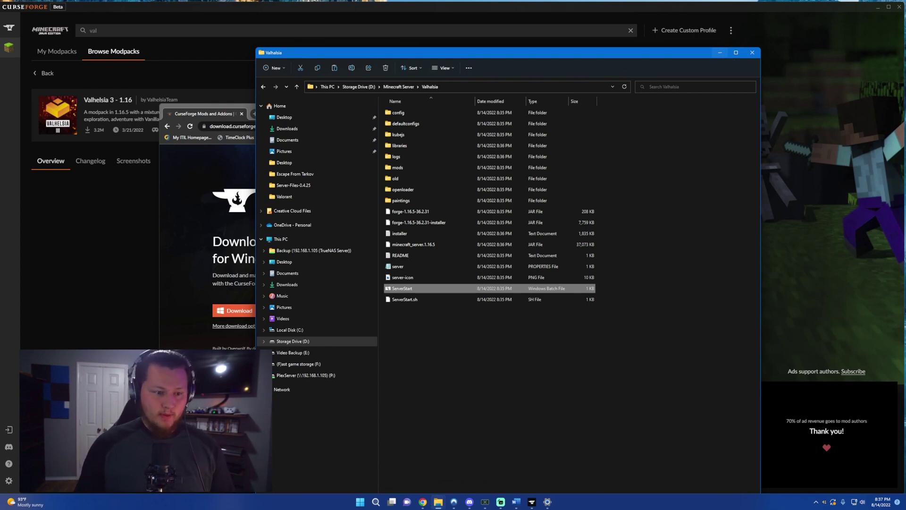
- Minimise the Valhelsia folder window and start a search in a new browser tab
click(720, 53)
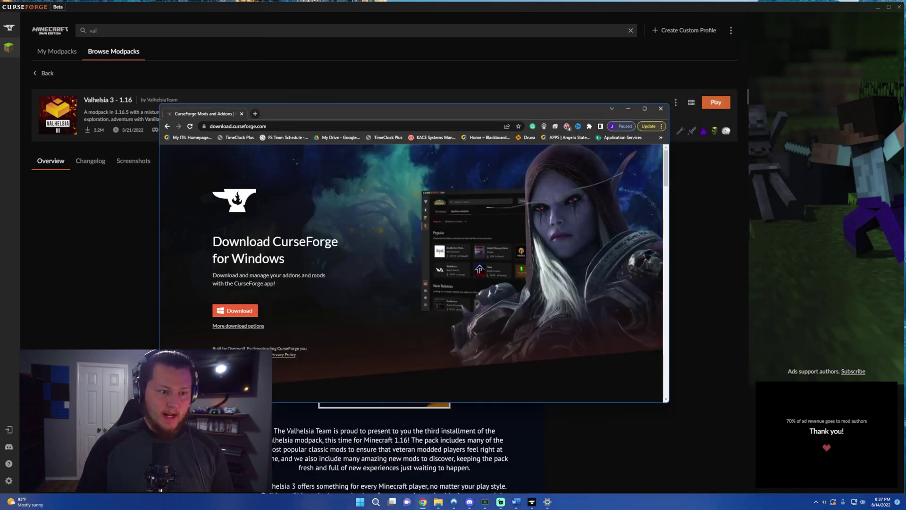
click(255, 113)
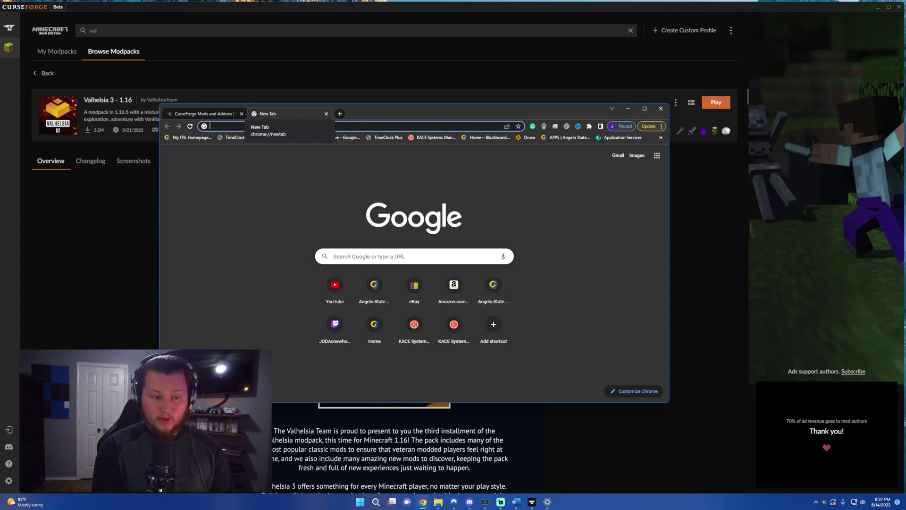
text(val)
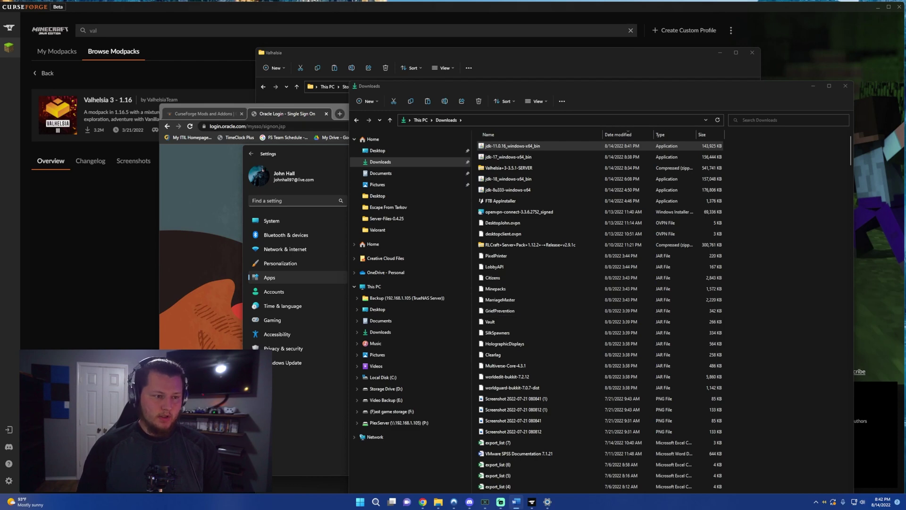
- Run the ServerStart batch file from the Valhelsia folder to install the server, and dismiss its console when it pauses
click(425, 62)
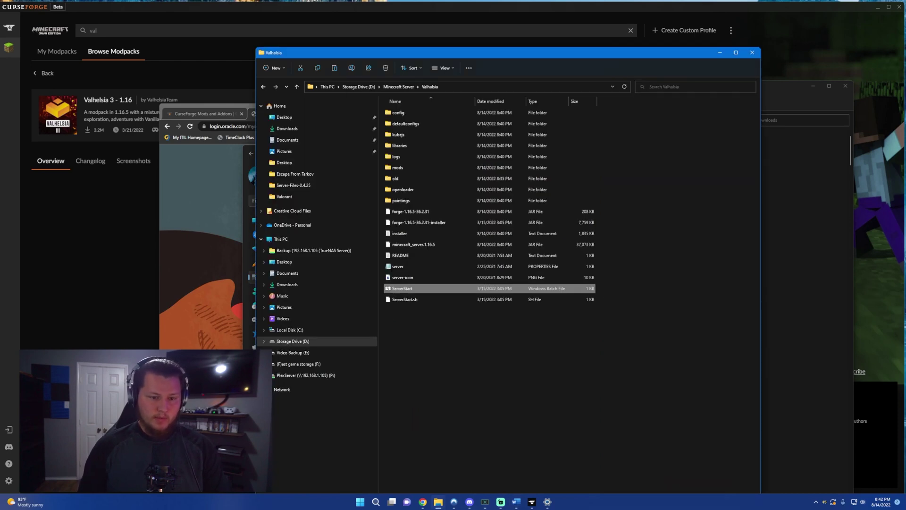
key(Return)
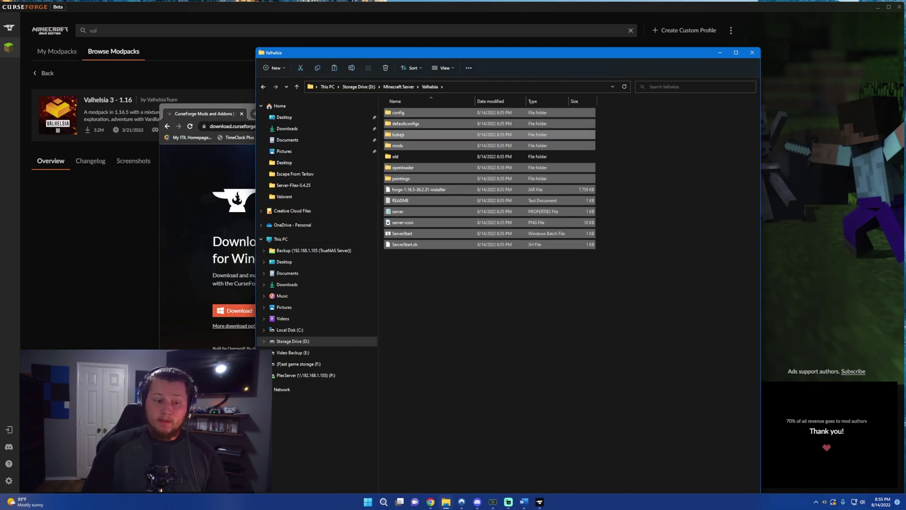
click(425, 274)
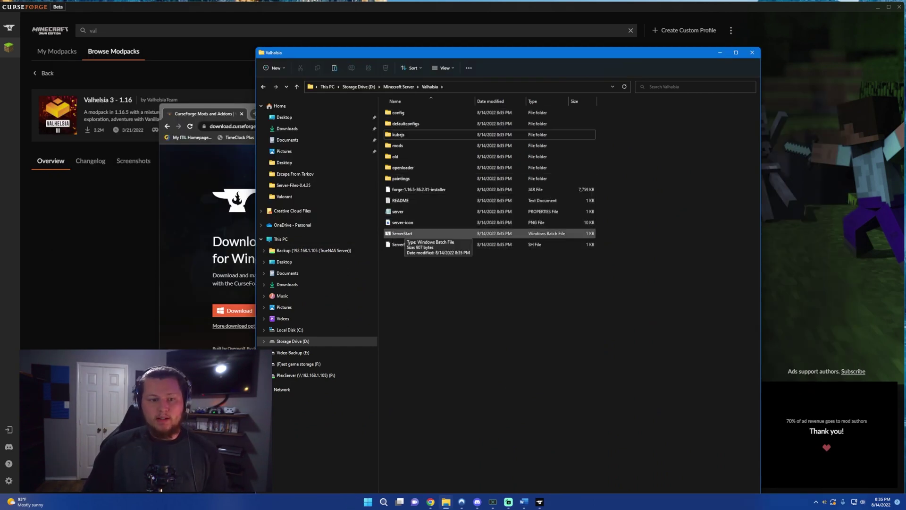
double_click(402, 234)
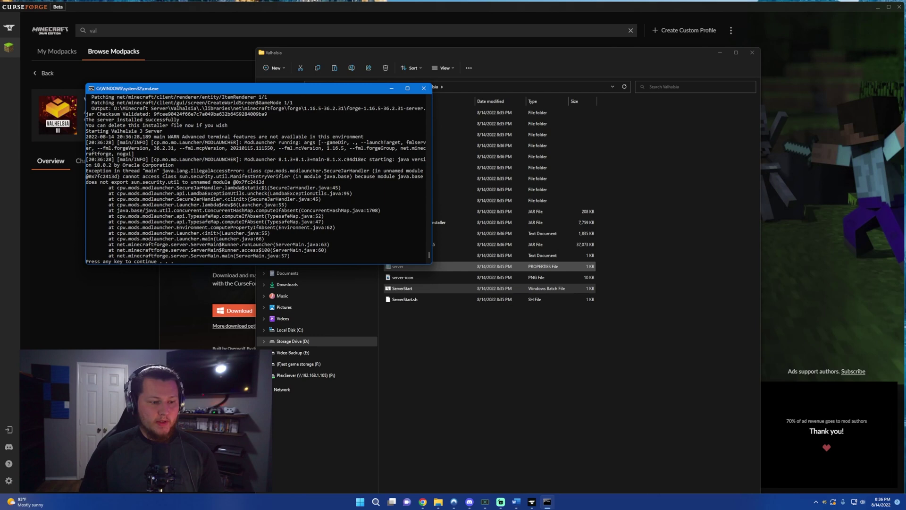
click(365, 261)
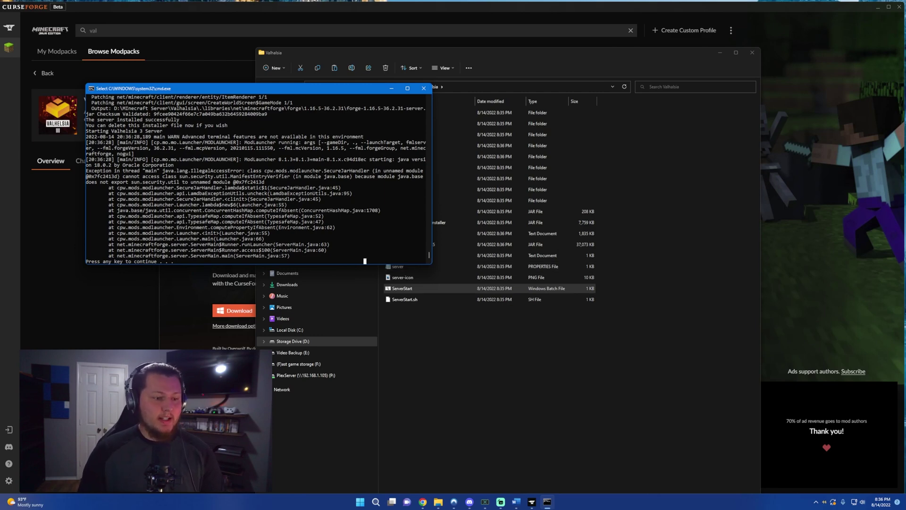
key(Return)
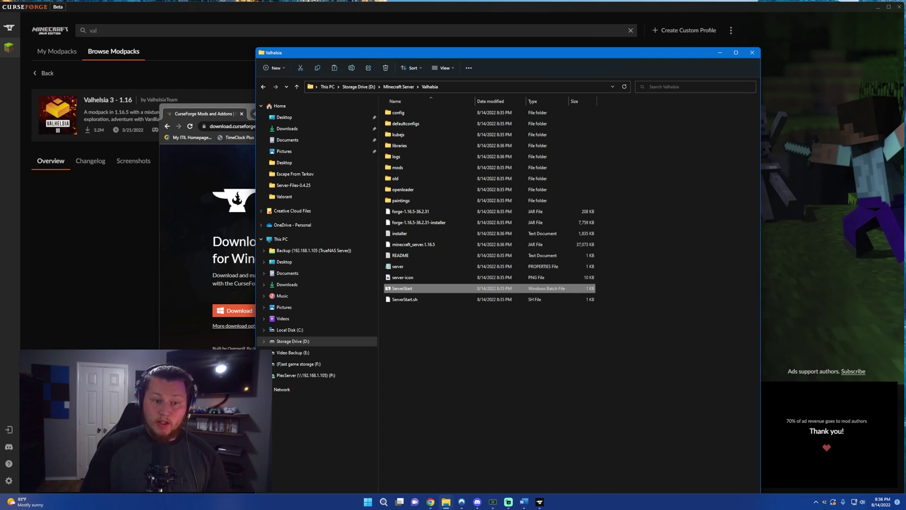
- Run ServerStart again to generate the eula file, and dismiss the console
key(Return)
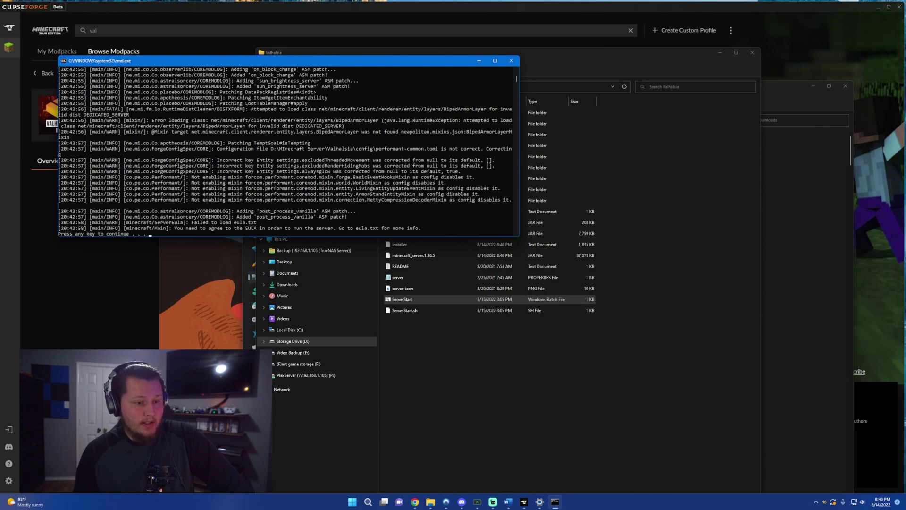
click(315, 233)
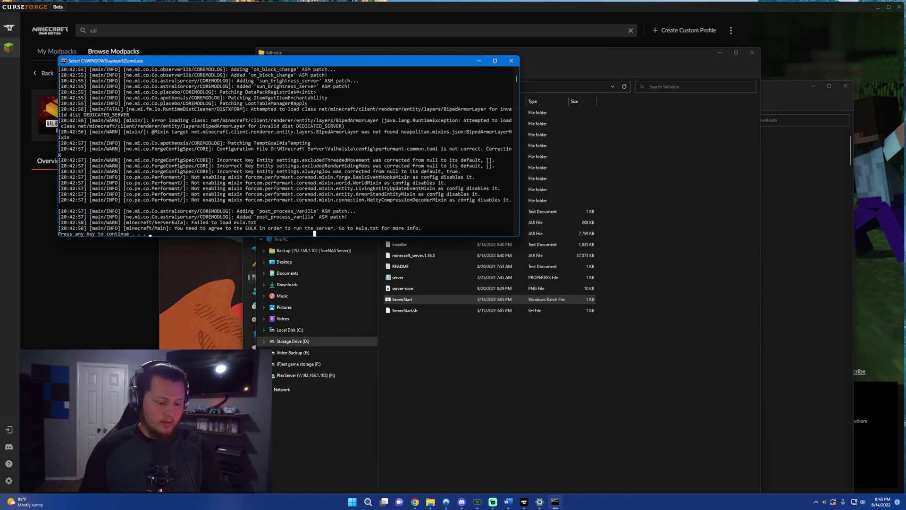
key(Return)
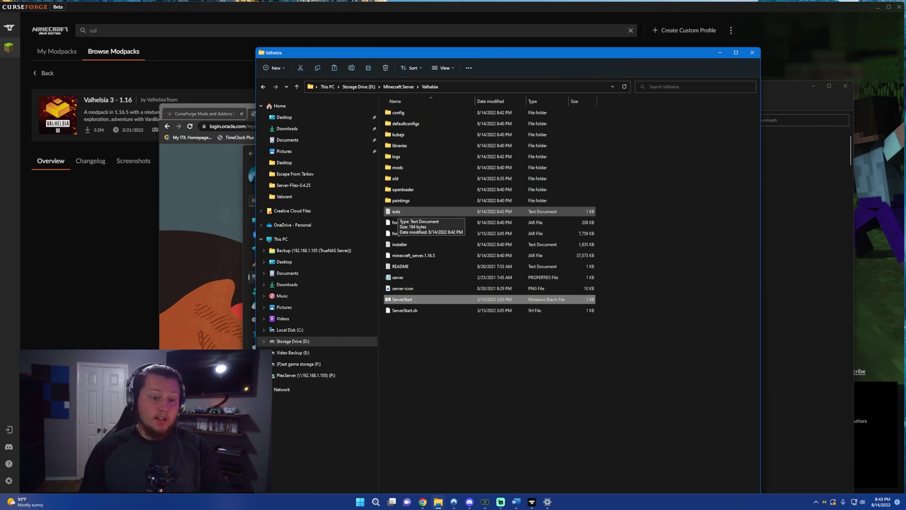
- Set eula=True in the eula text file, then save and close it
double_click(396, 212)
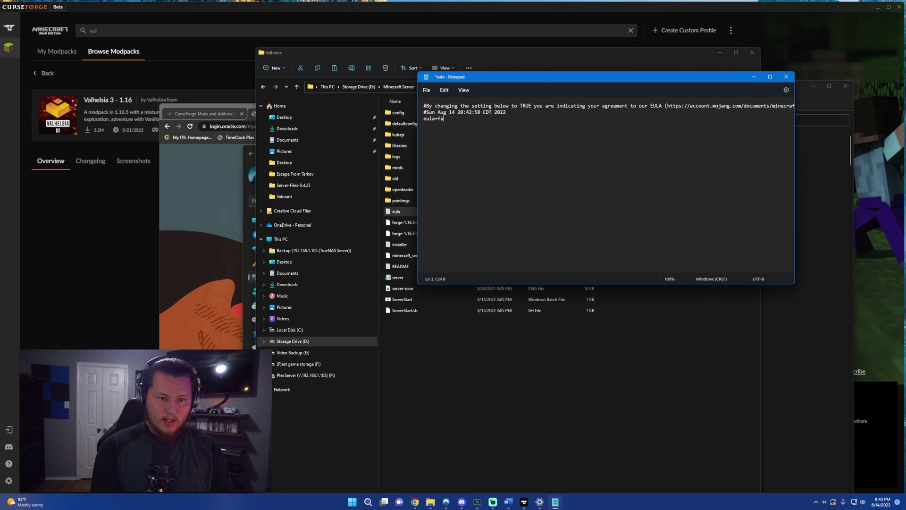
key(BackSpace)
key(BackSpace)
key(BackSpace)
key(BackSpace)
key(BackSpace)
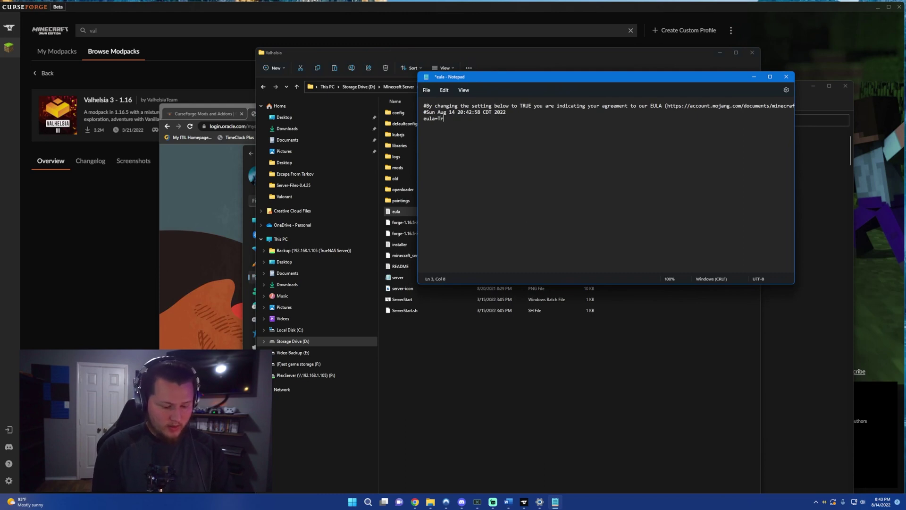
key(ctrl+s)
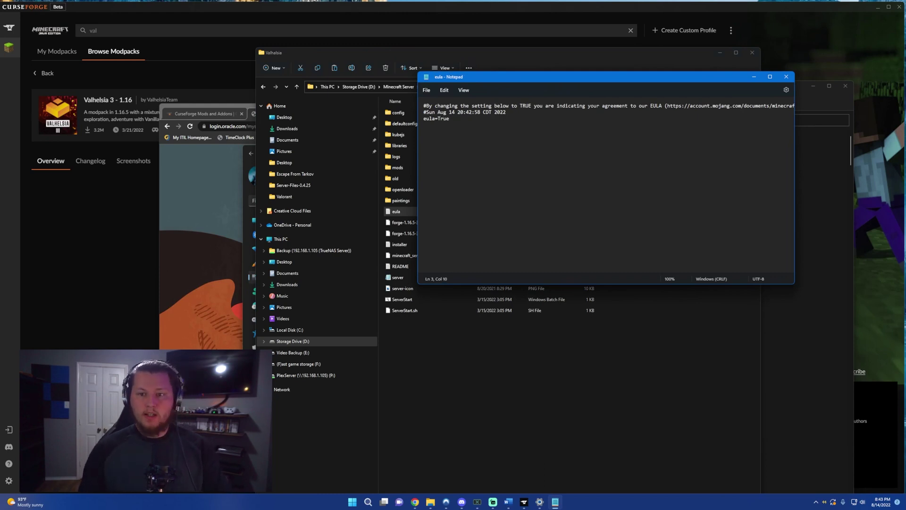
click(787, 77)
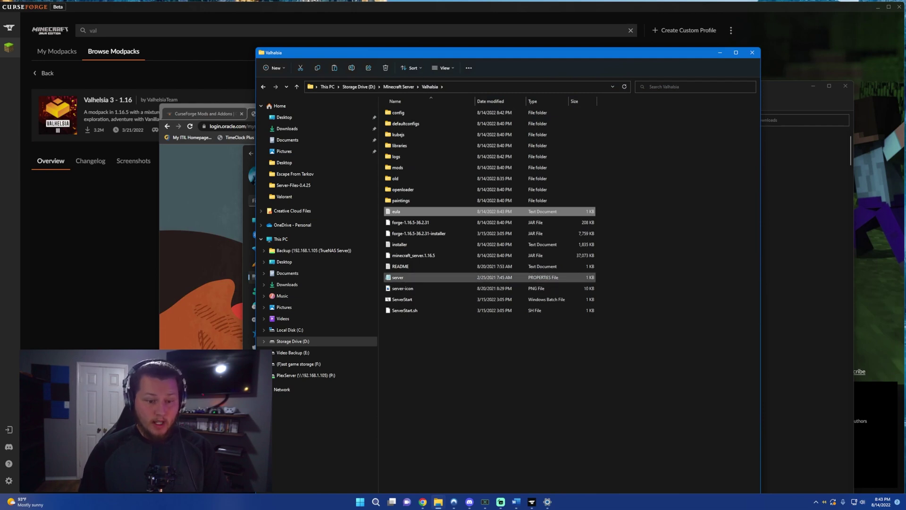
- Open the server properties file in Notepad and set max-players to 8
double_click(399, 277)
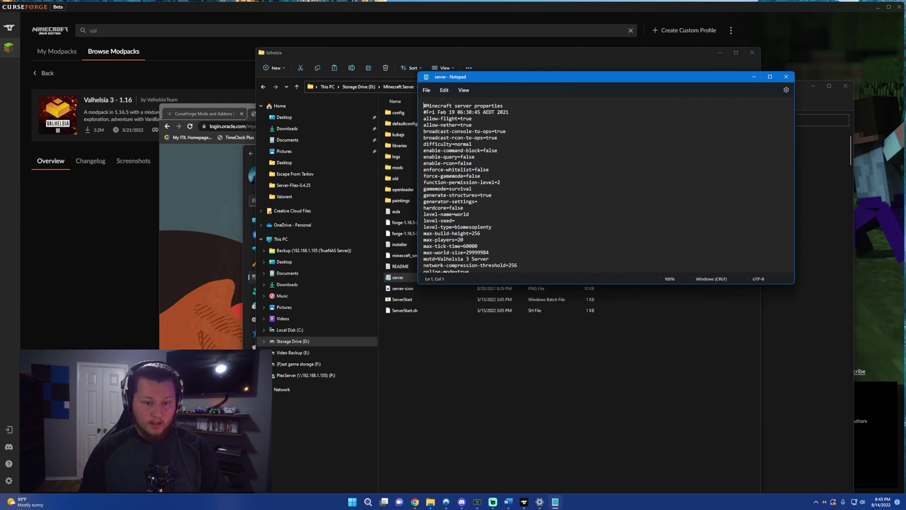
scroll(472, 189, down, 3)
click(463, 196)
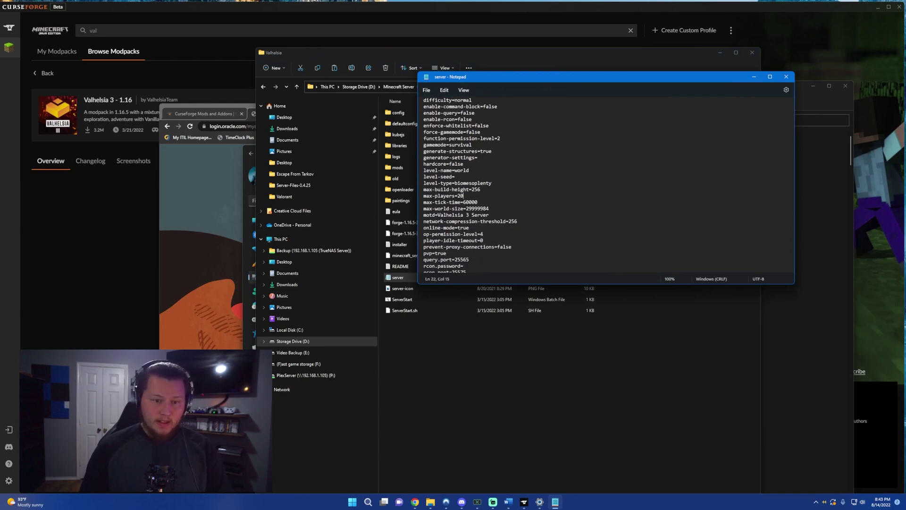
key(BackSpace)
key(BackSpace)
text(8)
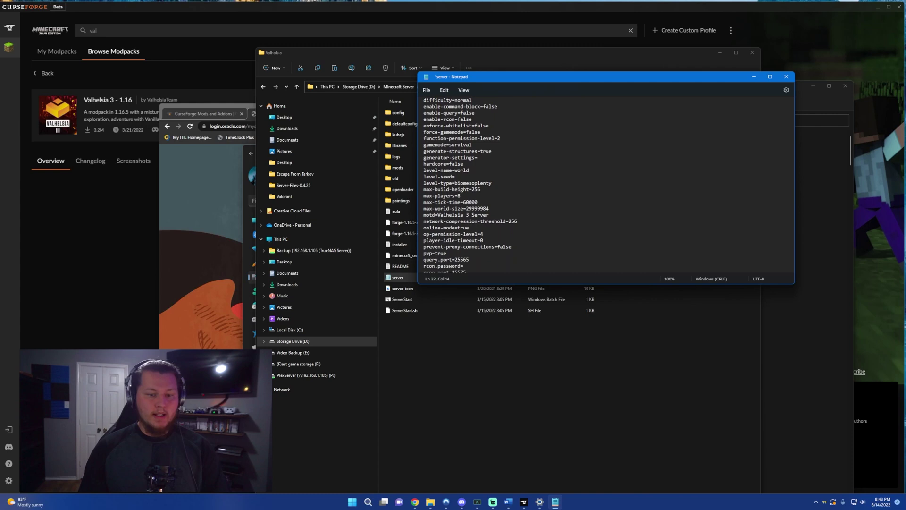
- Change the motd in the server properties to the owner's first name followed by "Server", then save and close the file
scroll(472, 184, down, 4)
drag(470, 174, 455, 174)
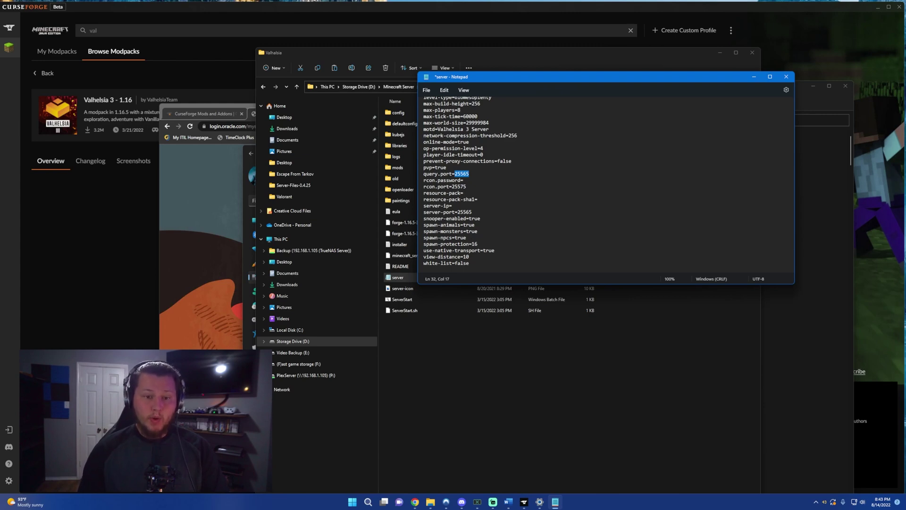
drag(490, 129, 439, 129)
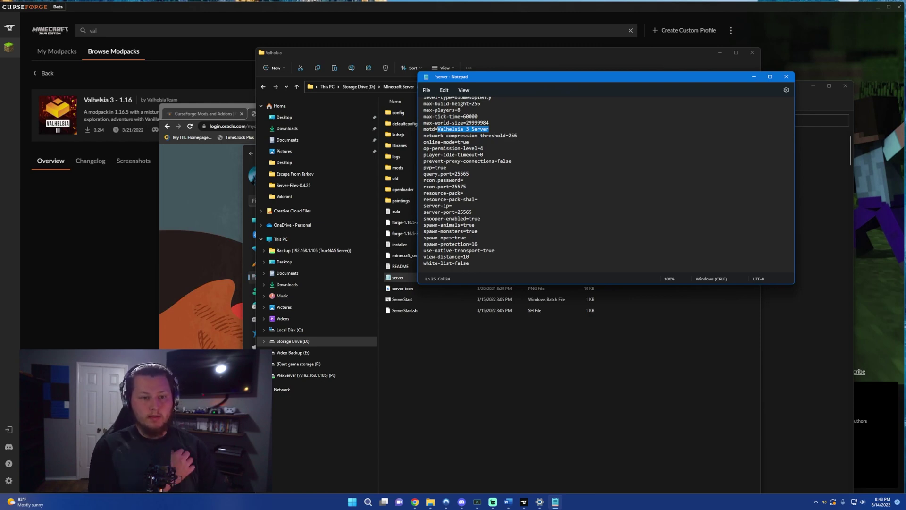
text(Jo)
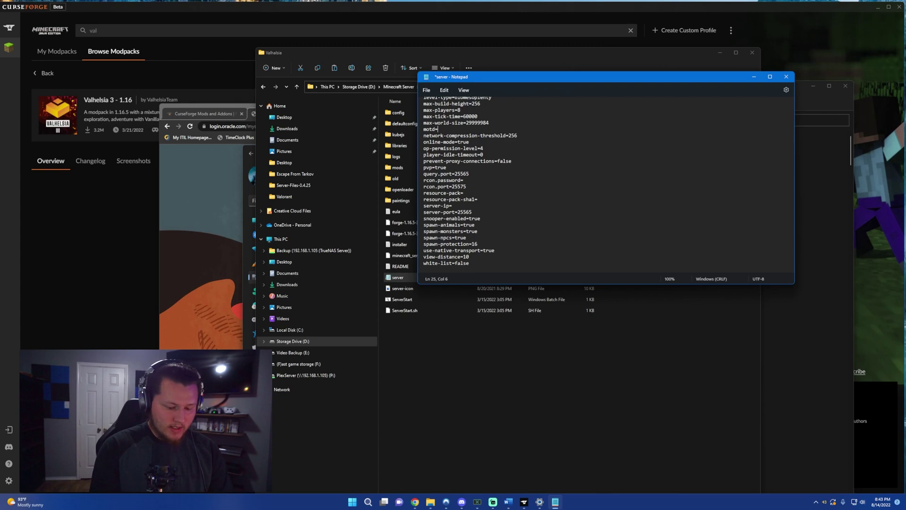
text(hns)
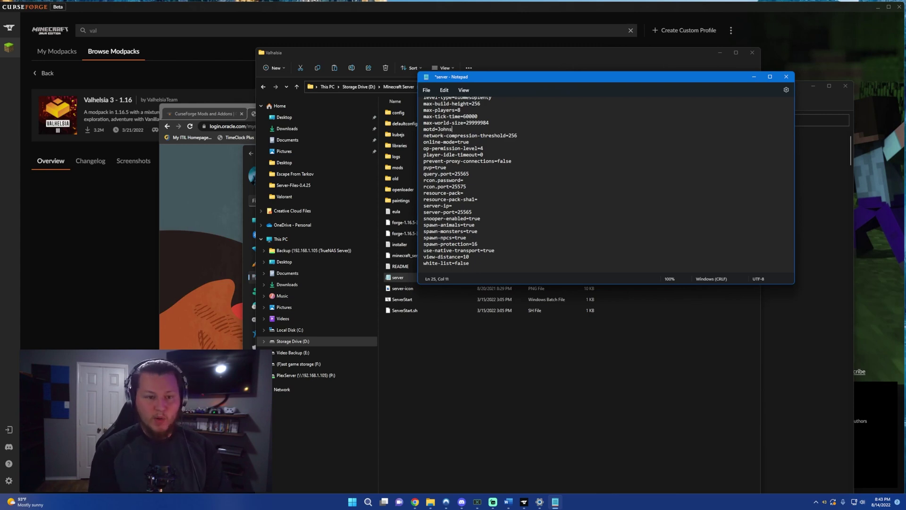
text( Server)
key(ctrl+s)
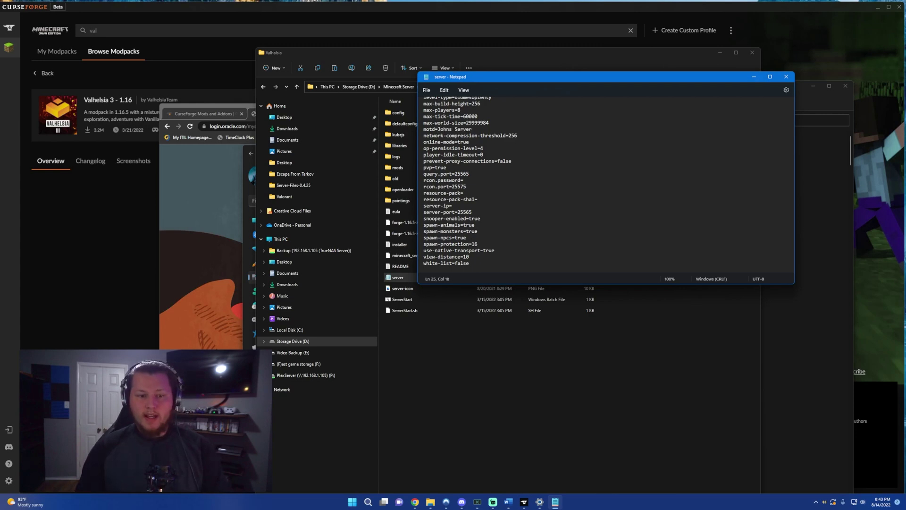
click(786, 76)
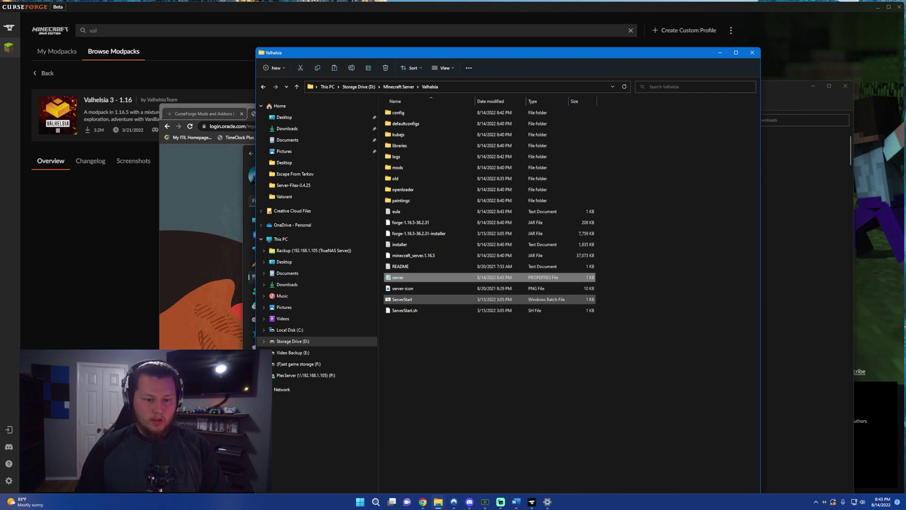
- Start the server with ServerStart and make the player's username a server operator with the /op command
double_click(402, 299)
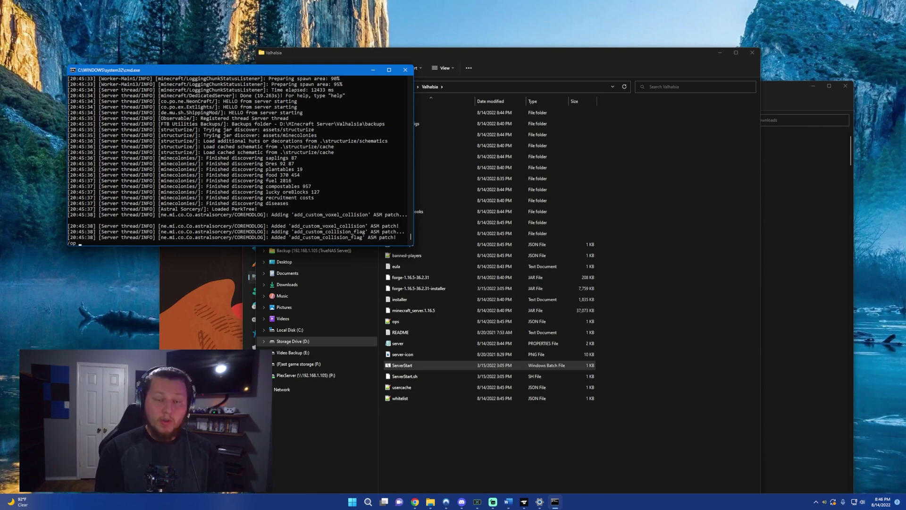
text(jodaonewhowins)
key(Return)
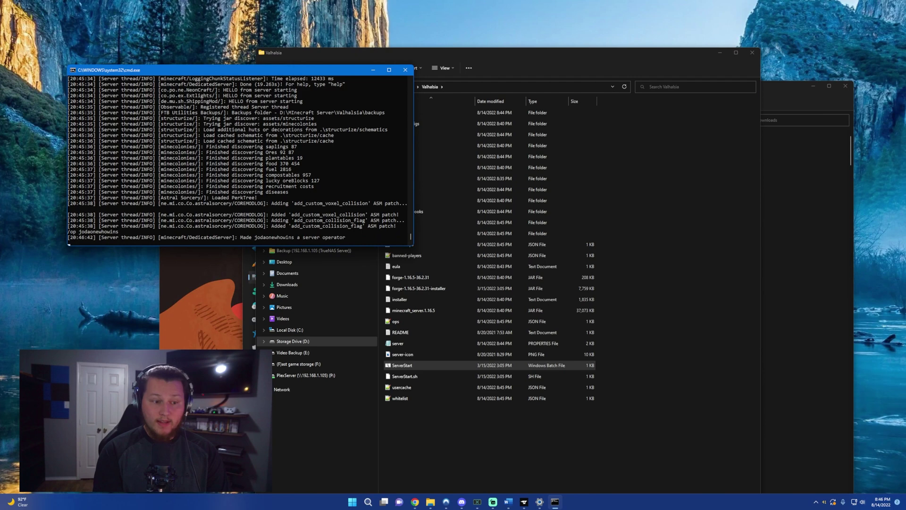